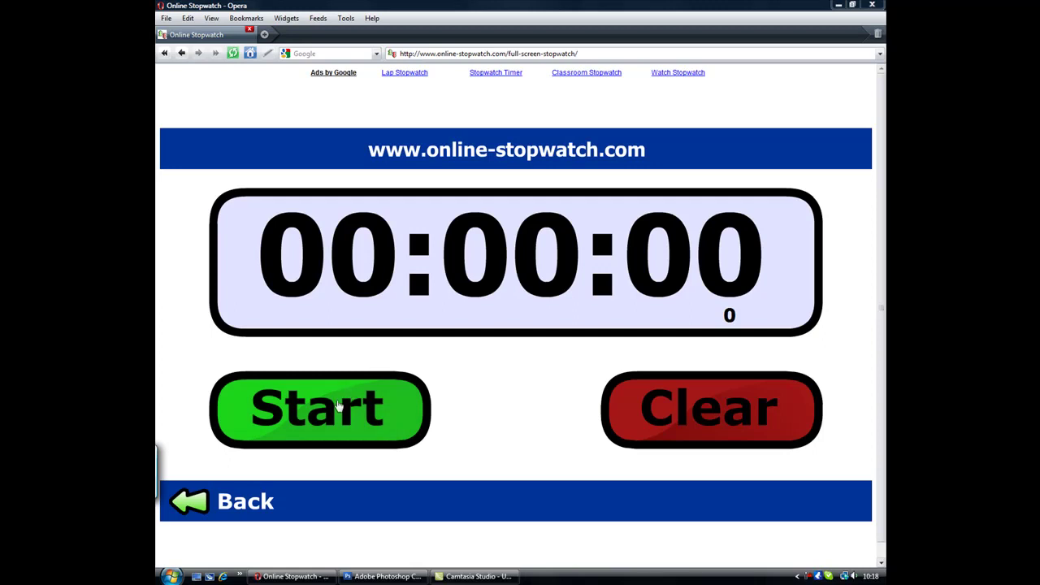
Start the stopwatch and create a new 400×120 pixel document in Photoshop.
{"action": "left_click", "coordinate": [333, 412]}
{"action": "left_click", "coordinate": [382, 577]}
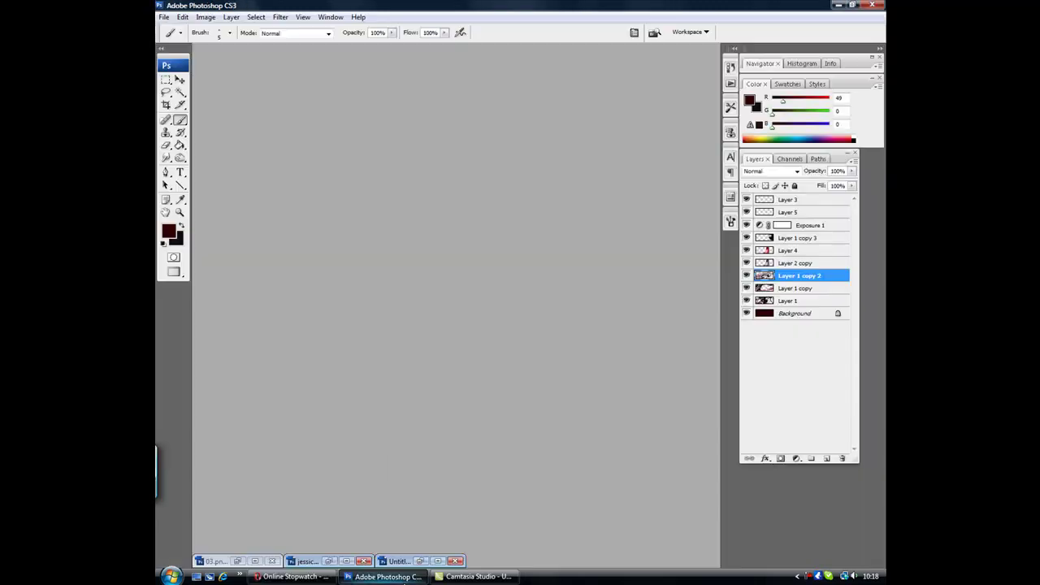
{"action": "left_click", "coordinate": [163, 17]}
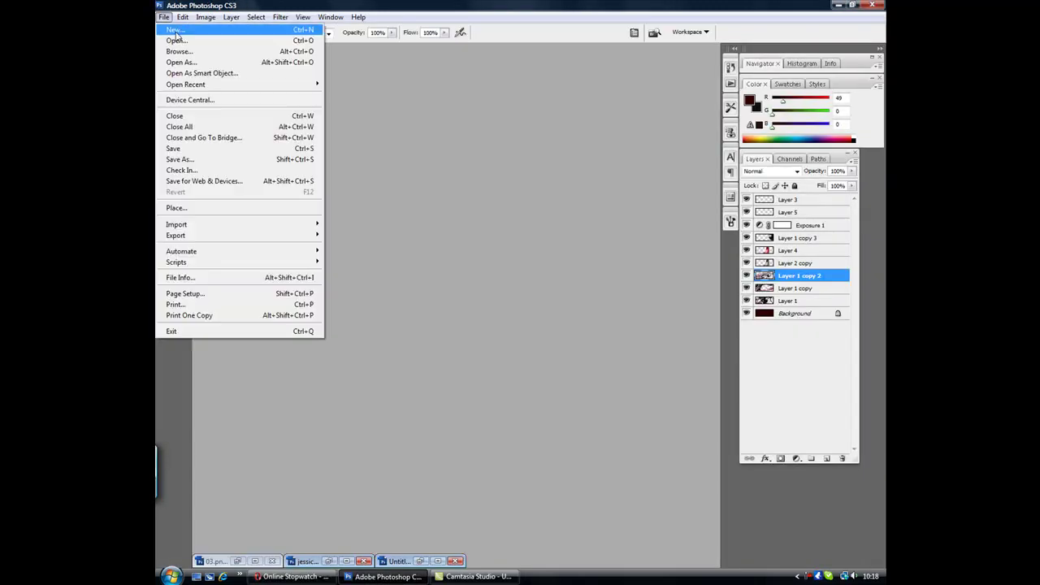
{"action": "left_click", "coordinate": [178, 27]}
{"action": "double_click", "coordinate": [493, 197]}
{"action": "type", "text": "400"}
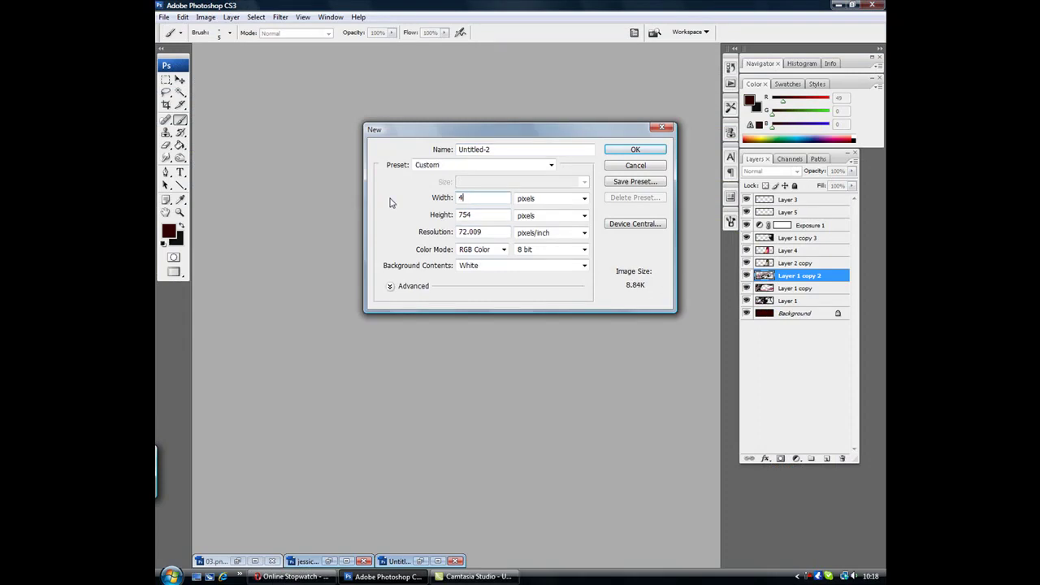
{"action": "key", "text": "Tab"}
{"action": "key", "text": "Tab"}
{"action": "type", "text": "120"}
{"action": "key", "text": "Return"}
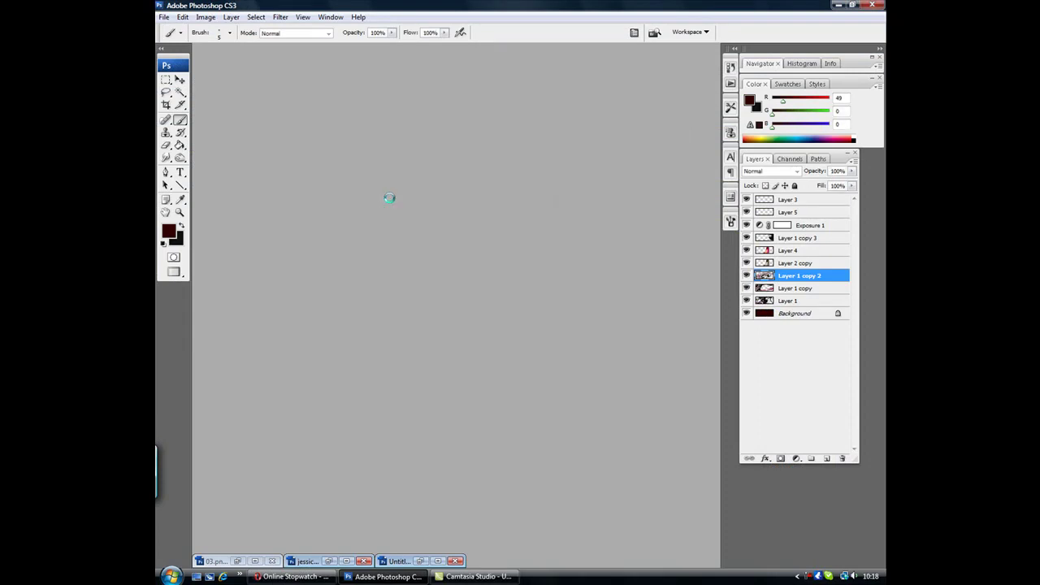
Close the old Untitled-1 banner without saving its changes.
{"action": "left_click", "coordinate": [857, 17]}
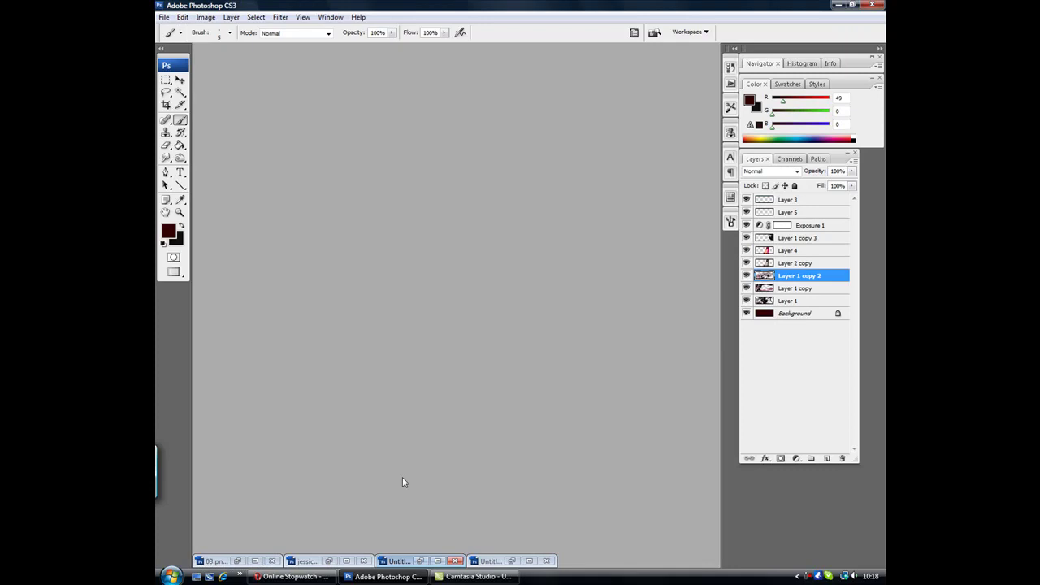
{"action": "left_click", "coordinate": [256, 561]}
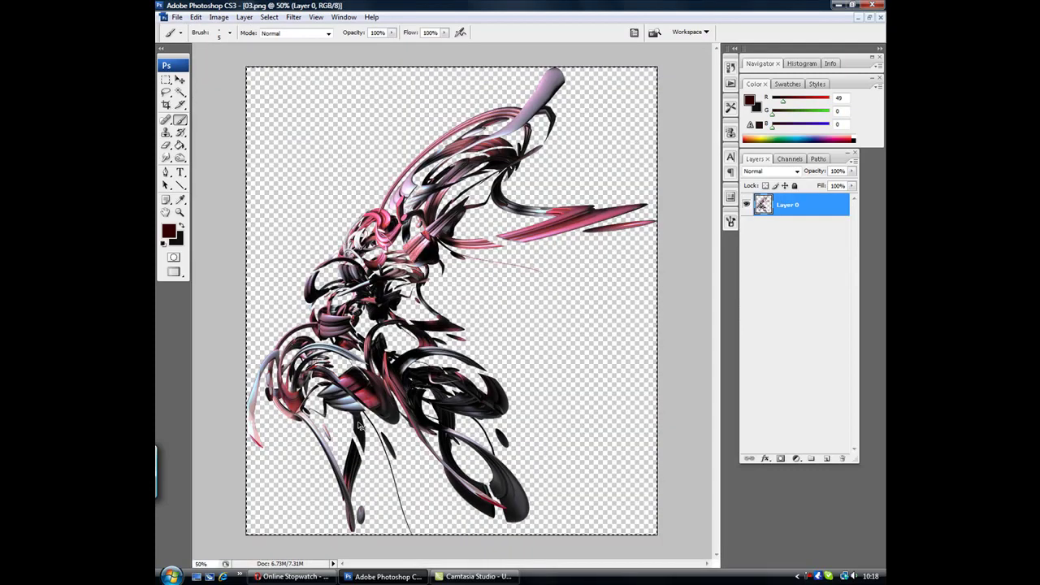
{"action": "left_click", "coordinate": [858, 18]}
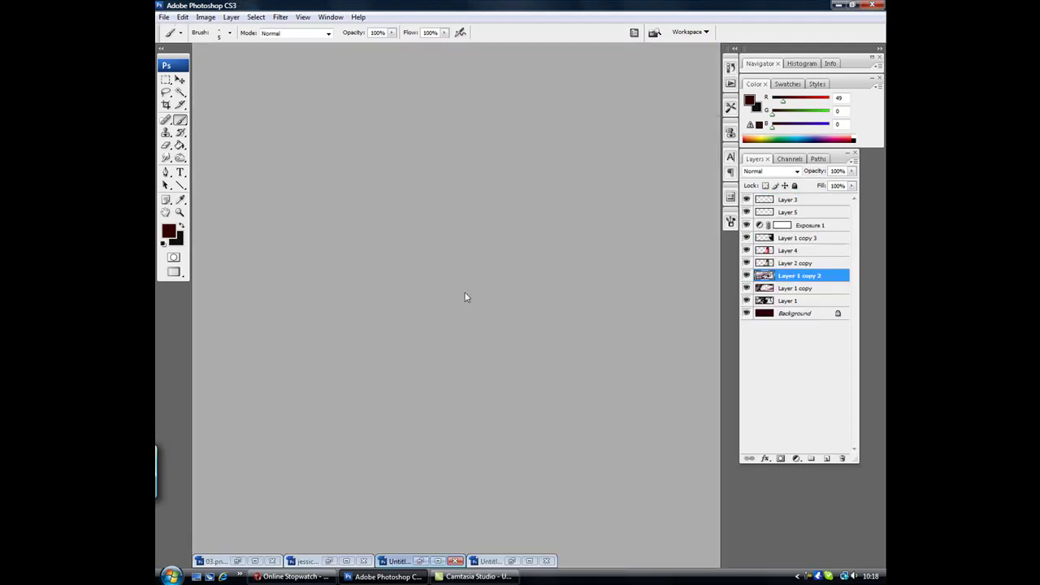
{"action": "left_click", "coordinate": [437, 562]}
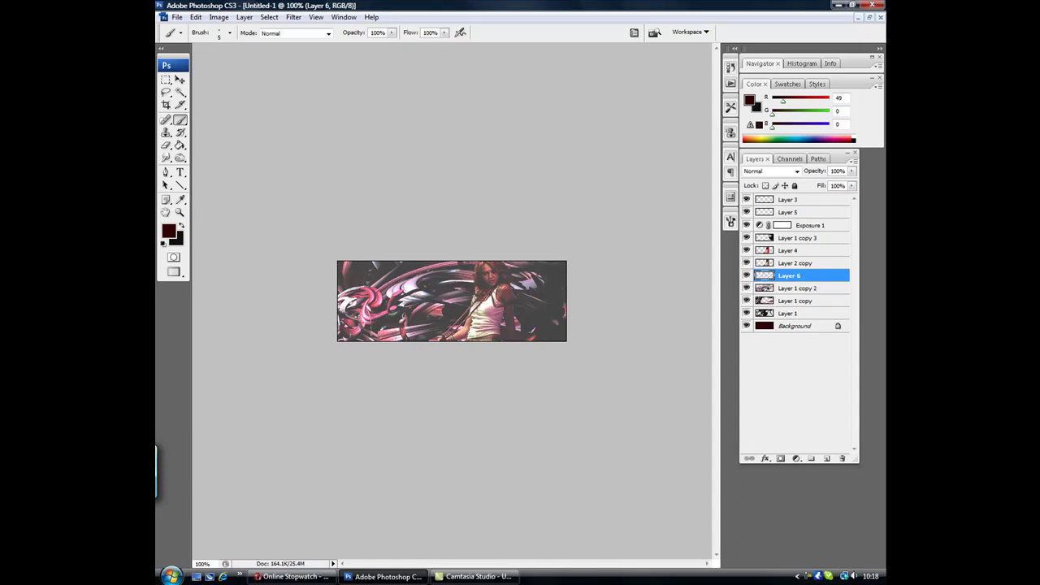
{"action": "left_click", "coordinate": [880, 17]}
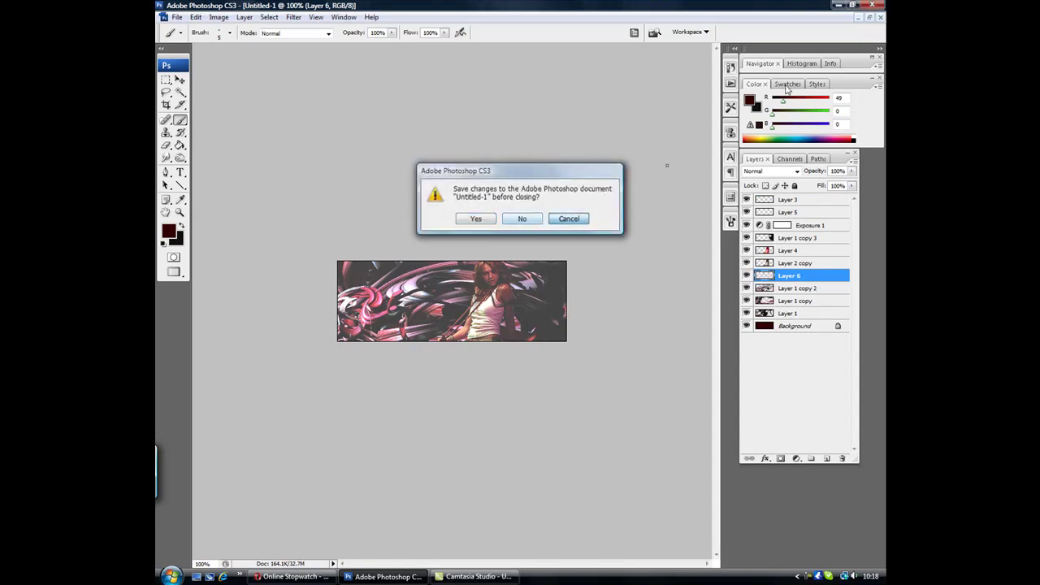
{"action": "key", "text": "n"}
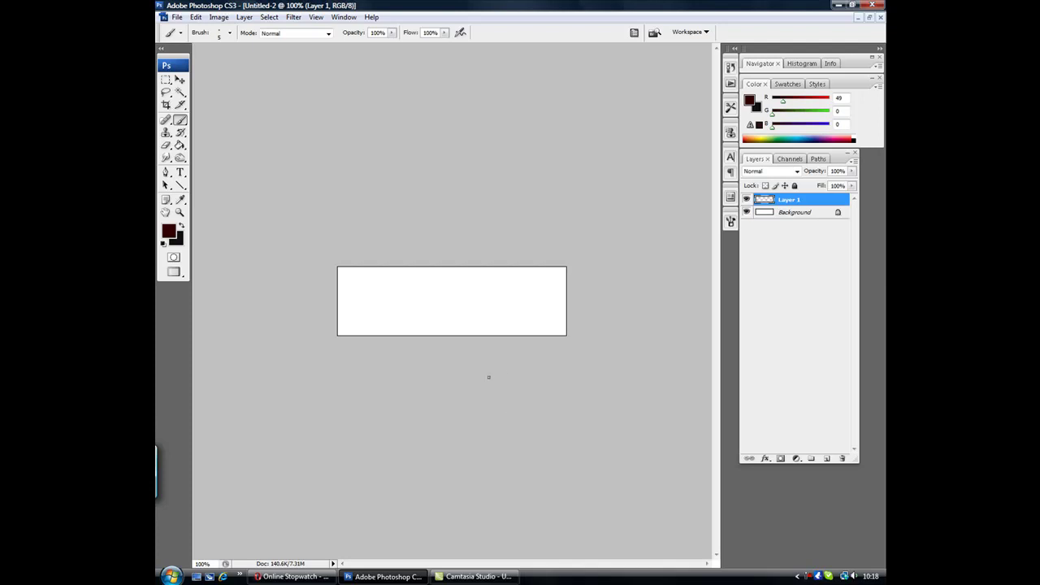
Place the red abstract render in the banner's bottom-right and add a repositioned duplicate.
{"action": "left_click_drag", "start_coordinate": [488, 376], "coordinate": [416, 265]}
{"action": "left_click", "coordinate": [180, 79]}
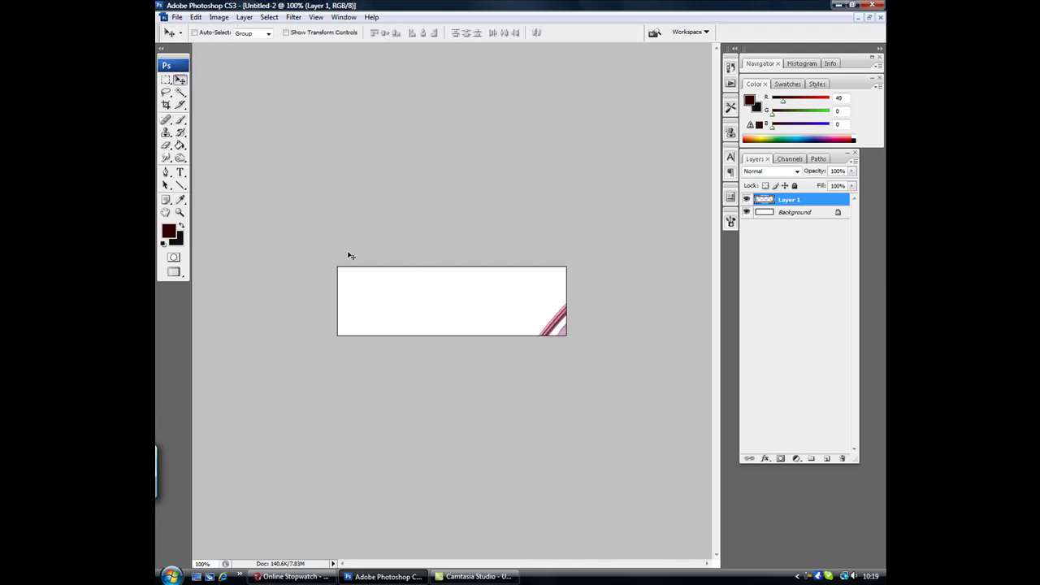
{"action": "mouse_move", "coordinate": [349, 255]}
{"action": "left_mouse_down"}
{"action": "mouse_move", "coordinate": [445, 266]}
{"action": "mouse_move", "coordinate": [423, 275]}
{"action": "left_mouse_up"}
{"action": "key", "text": "ctrl+j"}
{"action": "mouse_move", "coordinate": [374, 381]}
{"action": "left_mouse_down"}
{"action": "mouse_move", "coordinate": [380, 342]}
{"action": "mouse_move", "coordinate": [419, 268]}
{"action": "mouse_move", "coordinate": [458, 244]}
{"action": "mouse_move", "coordinate": [440, 260]}
{"action": "left_mouse_up"}
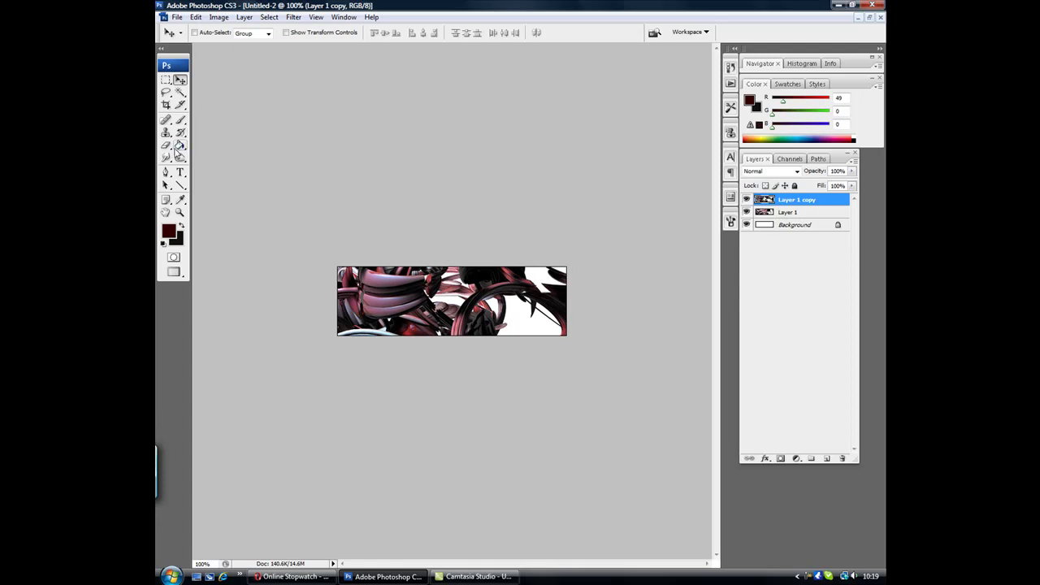
Fill the white Background layer with dark red using the Paint Bucket.
{"action": "left_click", "coordinate": [180, 146]}
{"action": "left_click_drag", "start_coordinate": [783, 102], "coordinate": [785, 102]}
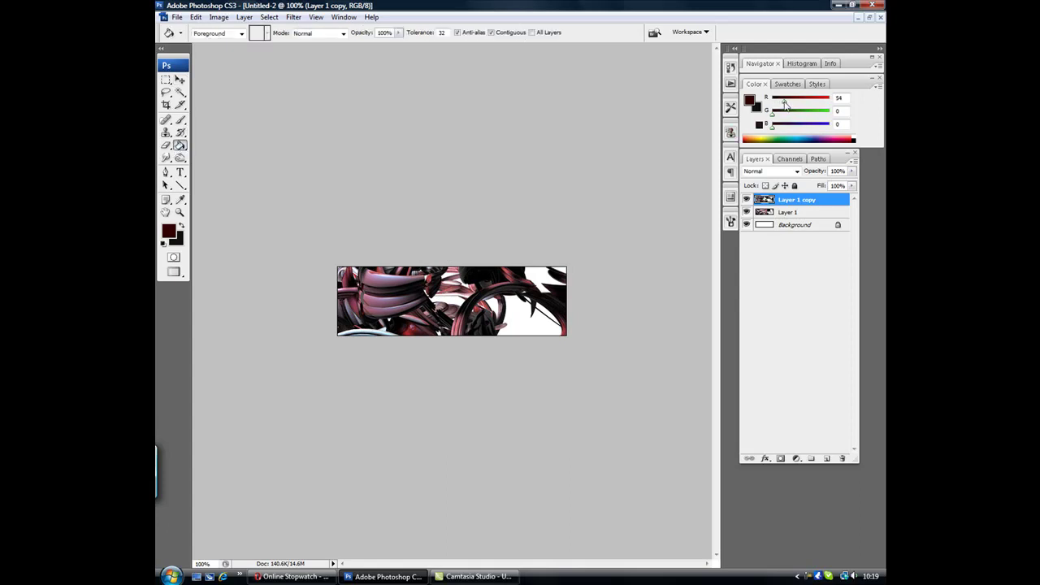
{"action": "left_click", "coordinate": [801, 225]}
{"action": "left_click", "coordinate": [499, 313]}
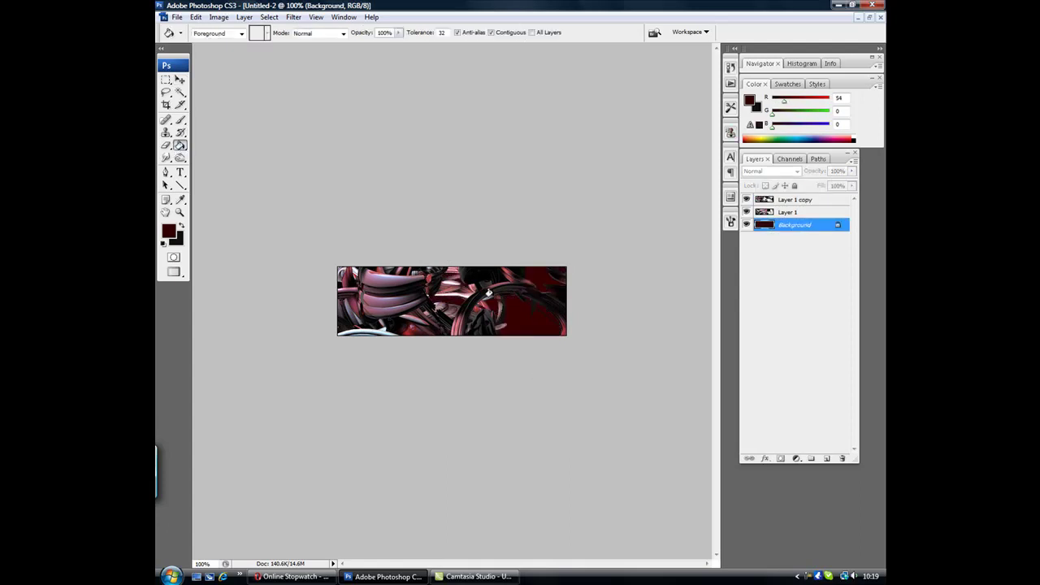
Select the whole canvas and paste a merged copy of the artwork as Layer 2.
{"action": "key", "text": "ctrl+a"}
{"action": "left_click", "coordinate": [811, 202]}
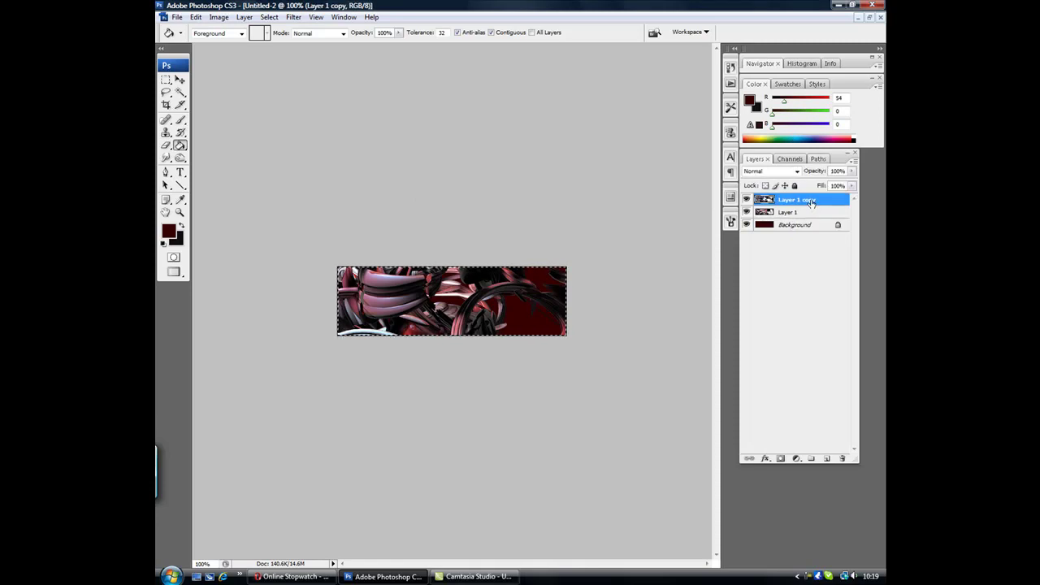
{"action": "key", "text": "ctrl+c"}
{"action": "key", "text": "ctrl+v"}
{"action": "key", "text": "ctrl+t"}
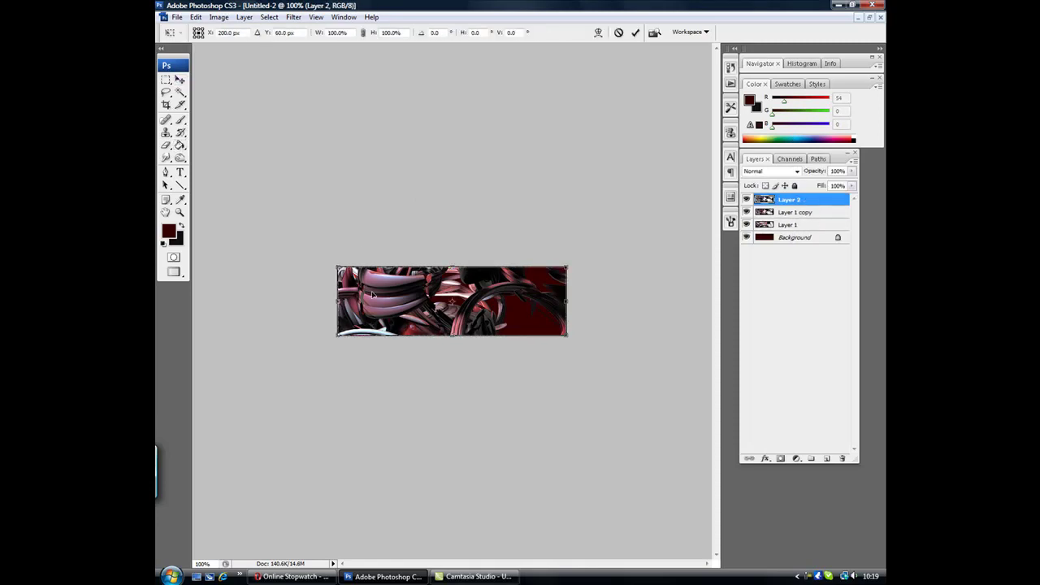
{"action": "left_click", "coordinate": [180, 80]}
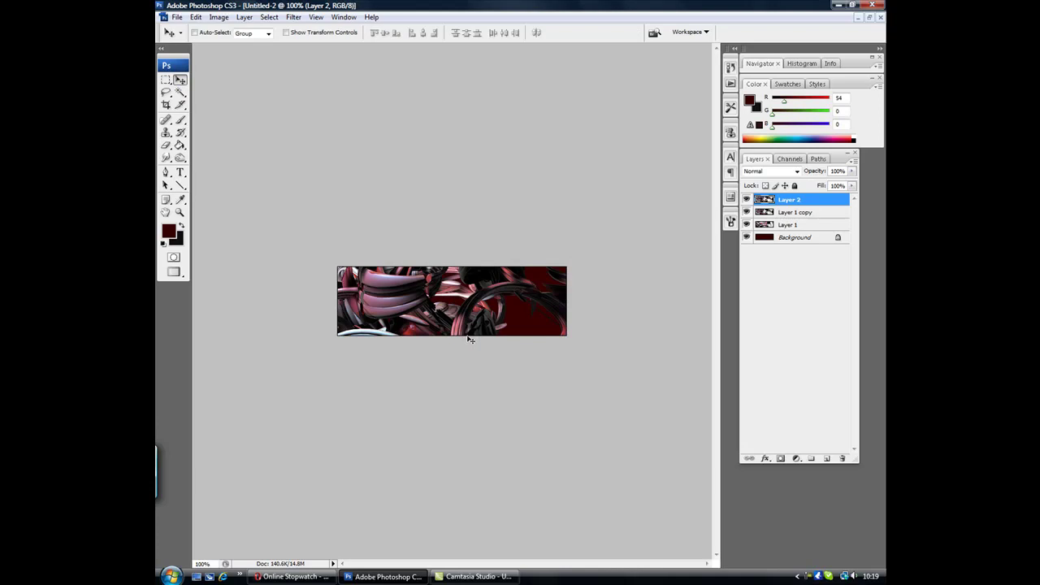
Paste the render into a new Layer 3 and scale it to about 50%.
{"action": "key", "text": "ctrl+shift+n"}
{"action": "key", "text": "Return"}
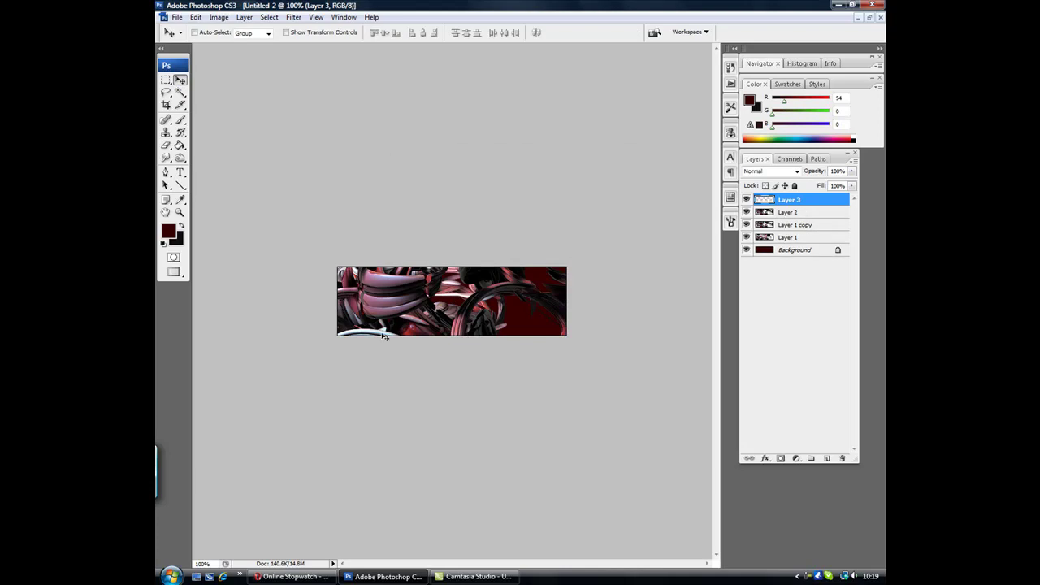
{"action": "key", "text": "ctrl+v"}
{"action": "key", "text": "ctrl+t"}
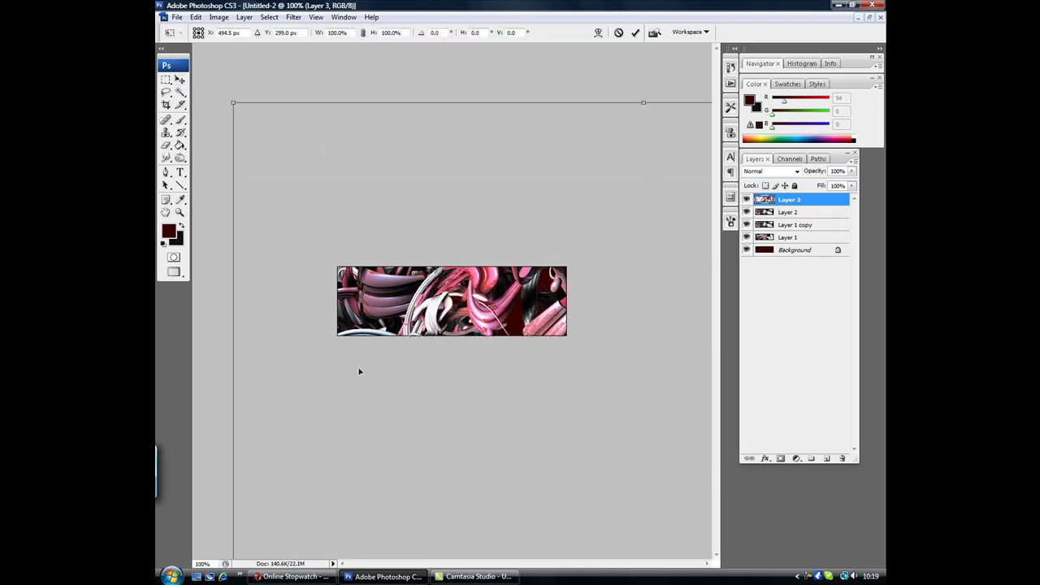
{"action": "left_click_drag", "start_coordinate": [244, 187], "coordinate": [412, 208]}
{"action": "left_click", "coordinate": [180, 79]}
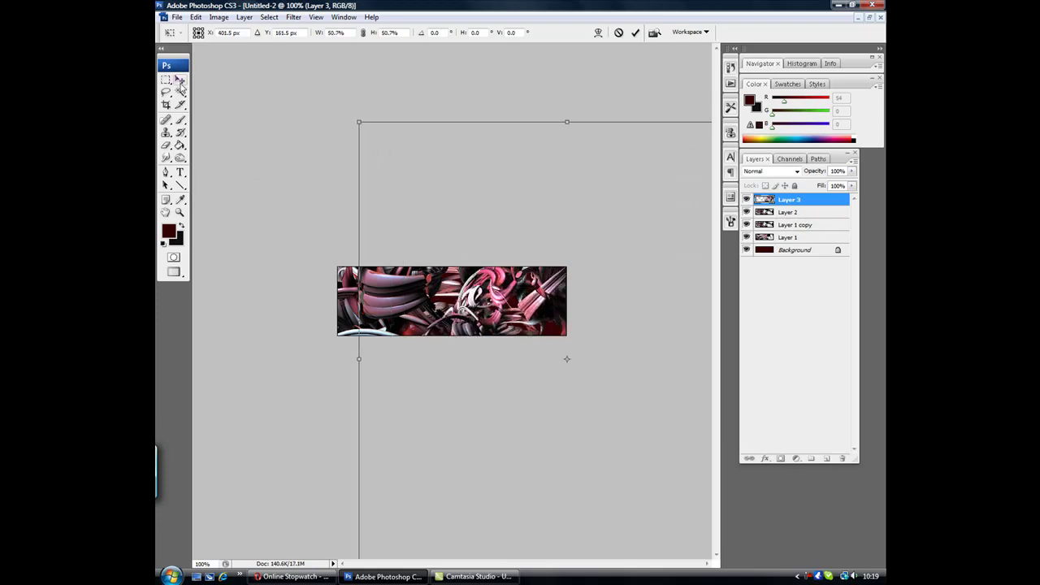
{"action": "left_click", "coordinate": [473, 216]}
Bring in the woman render and shrink Layer 4 to about 60% over the banner.
{"action": "left_click", "coordinate": [857, 17]}
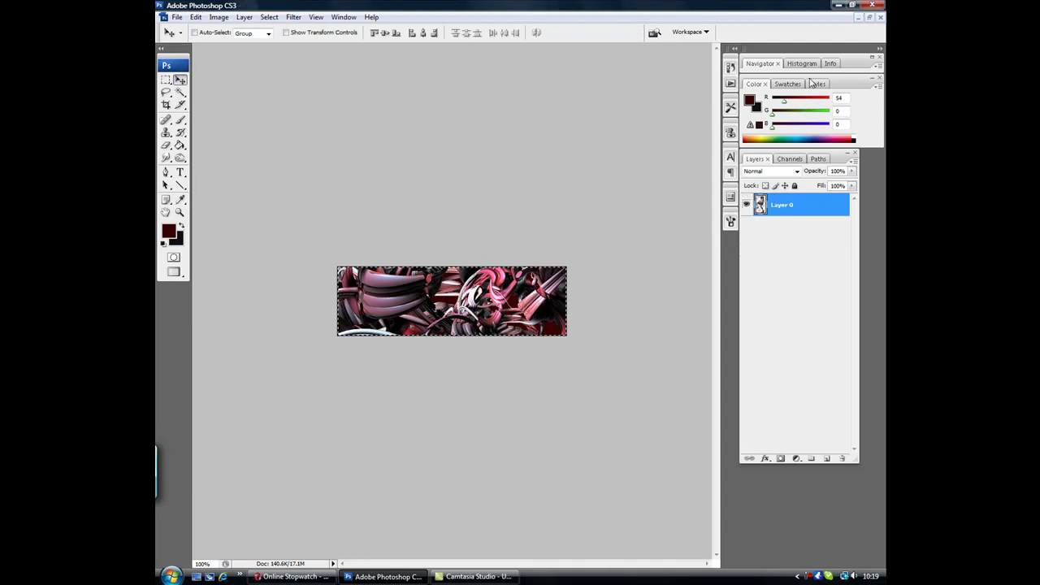
{"action": "left_click", "coordinate": [857, 16]}
{"action": "left_click", "coordinate": [347, 561]}
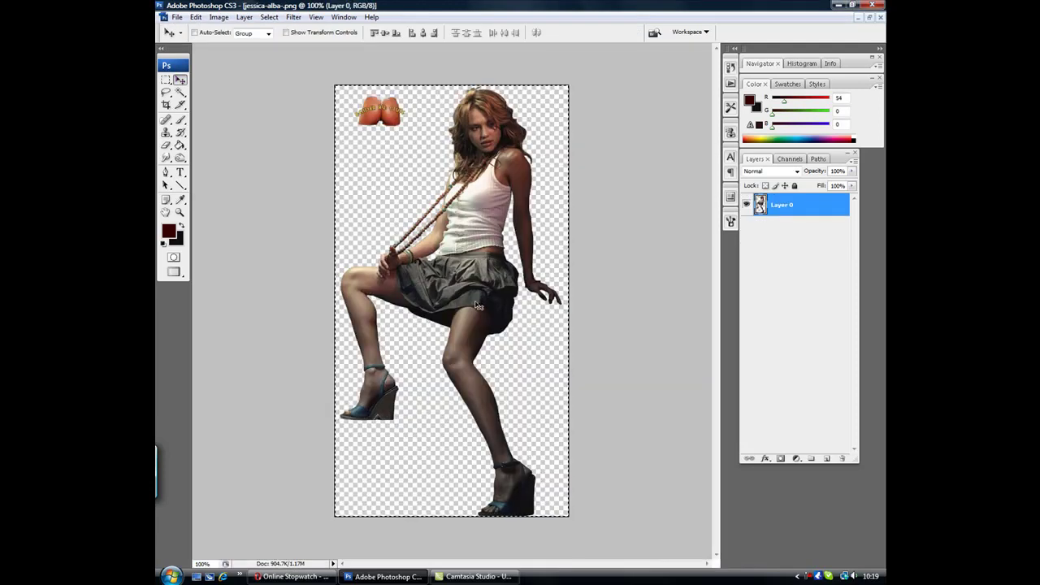
{"action": "left_click", "coordinate": [857, 16]}
{"action": "left_click", "coordinate": [529, 561]}
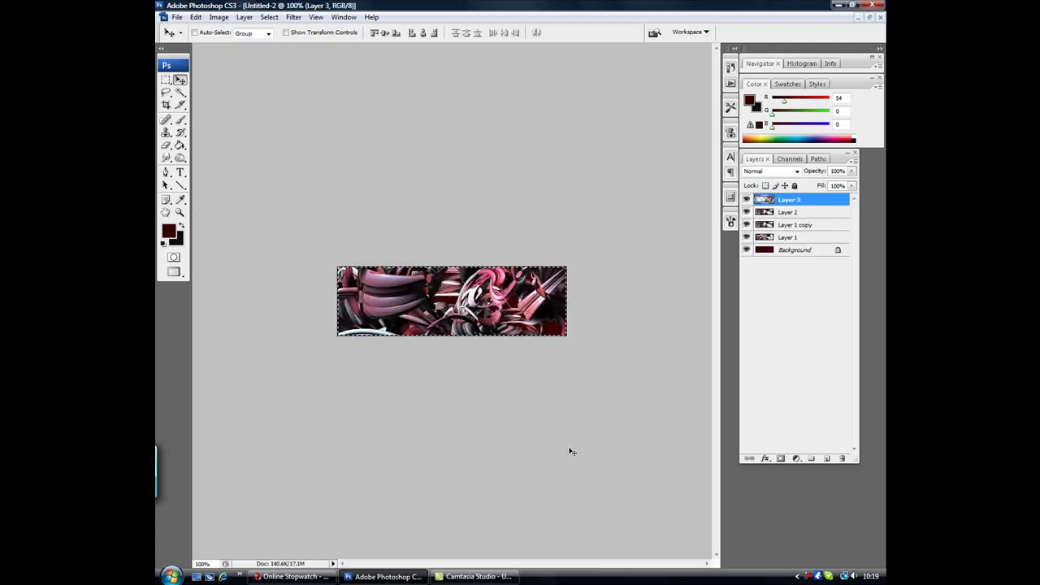
{"action": "key", "text": "ctrl+t"}
{"action": "left_click_drag", "start_coordinate": [340, 267], "coordinate": [430, 437]}
{"action": "left_click_drag", "start_coordinate": [511, 525], "coordinate": [484, 340]}
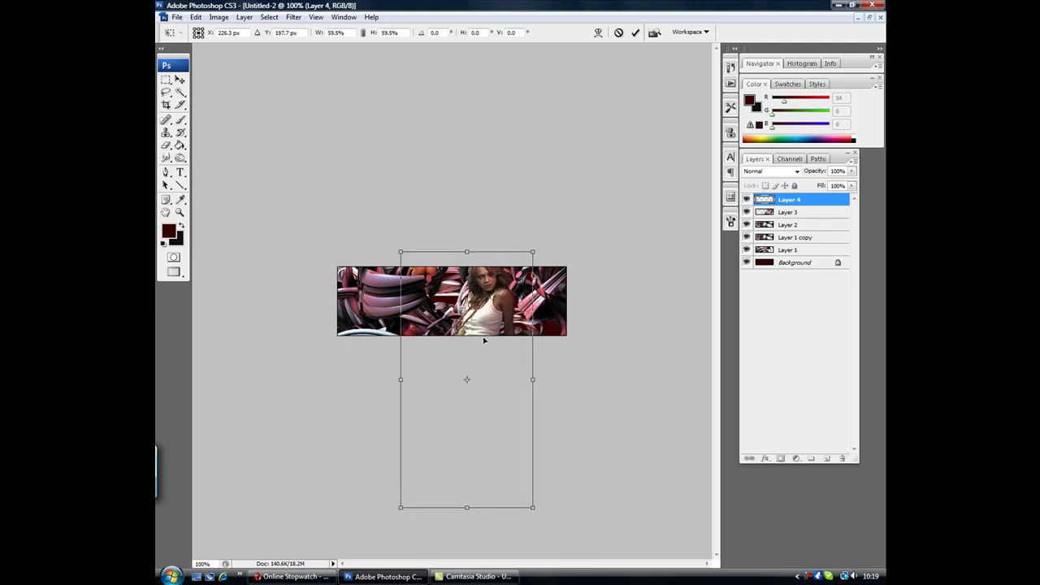
{"action": "left_click", "coordinate": [180, 79]}
{"action": "key", "text": "Return"}
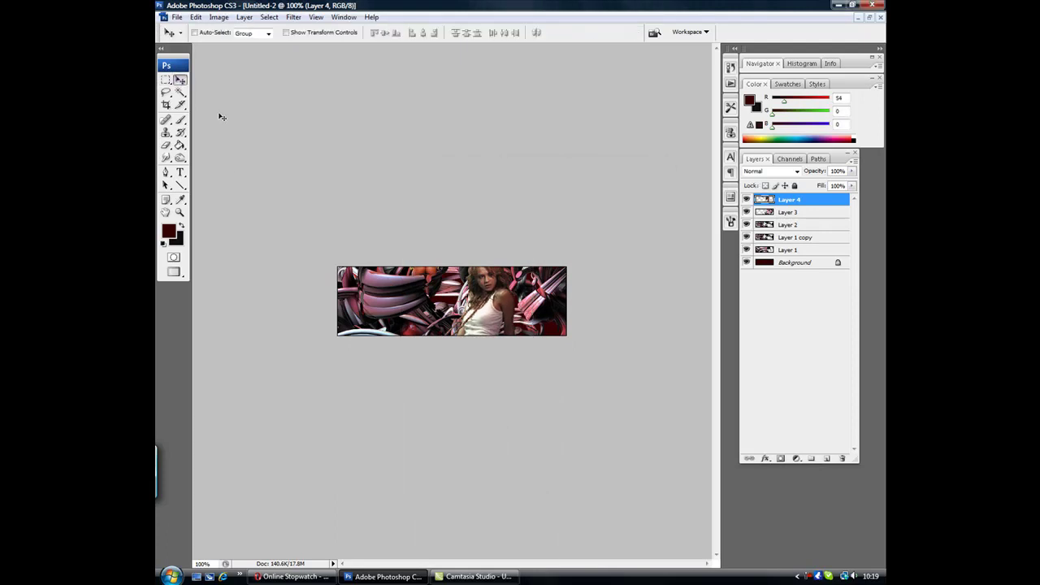
Duplicate the woman layer and apply the Sharpen filter to the copy.
{"action": "left_click", "coordinate": [166, 146]}
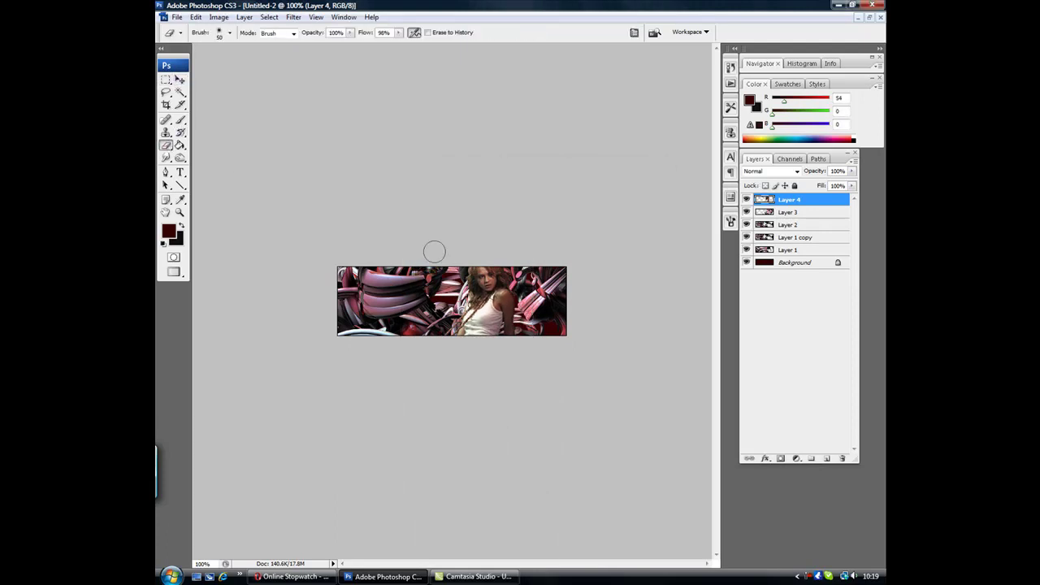
{"action": "left_click", "coordinate": [181, 80]}
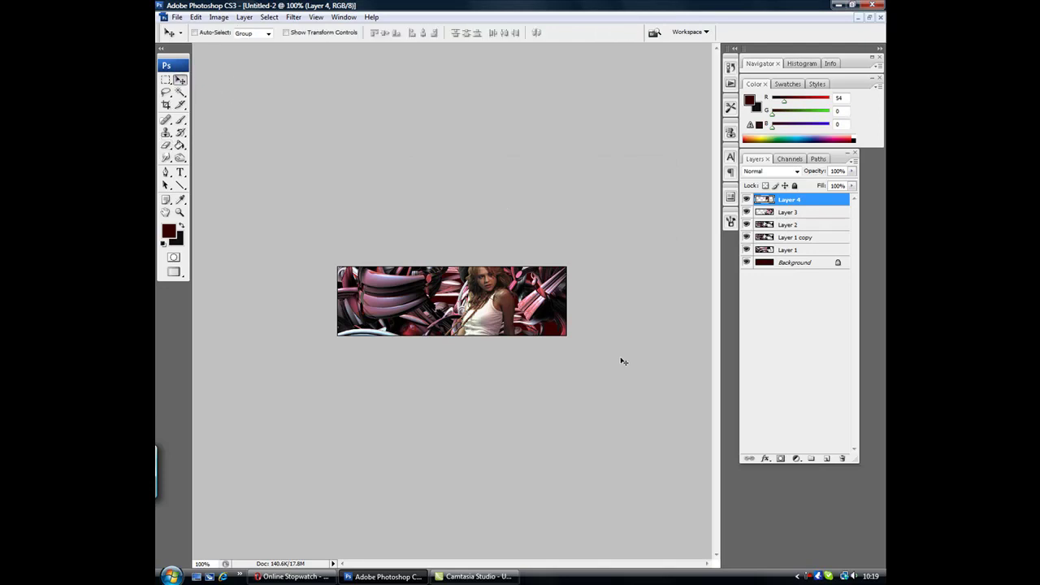
{"action": "key", "text": "ctrl+j"}
{"action": "left_click", "coordinate": [294, 16]}
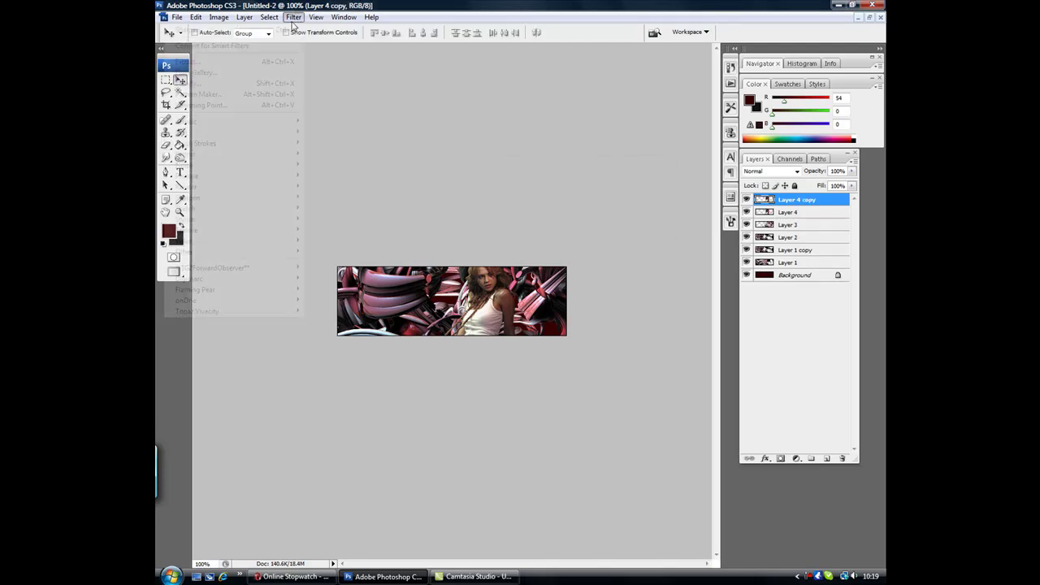
{"action": "left_click", "coordinate": [272, 30]}
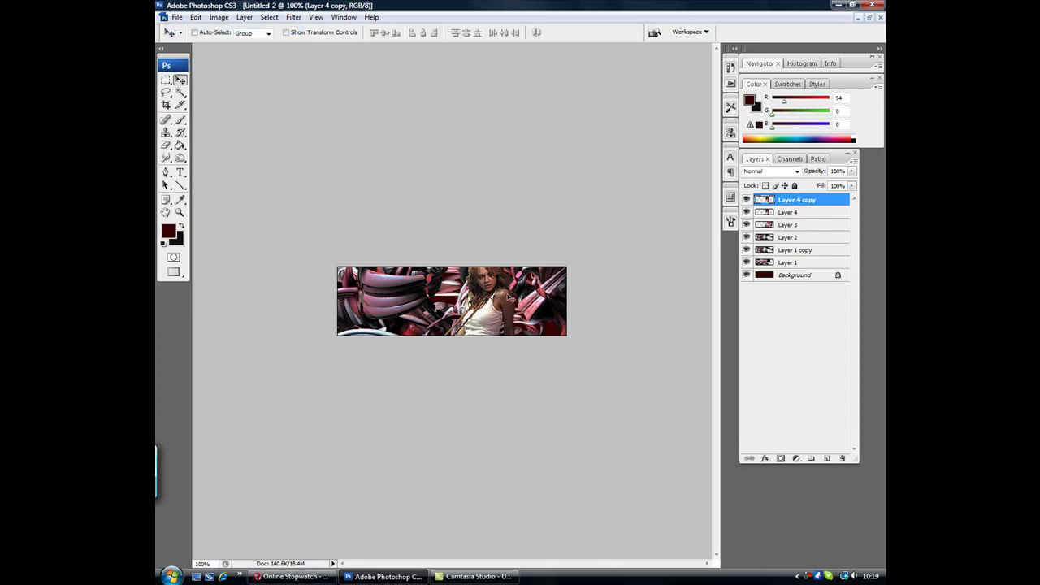
Duplicate Layer 3, move the copy to the top of the stack, and reposition it.
{"action": "left_click", "coordinate": [786, 225]}
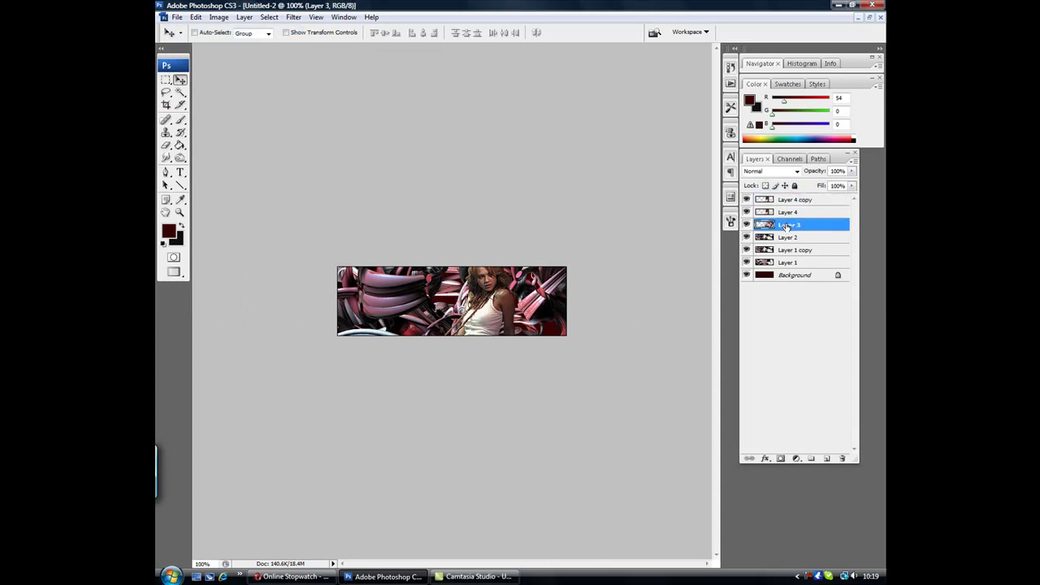
{"action": "key", "text": "ctrl+j"}
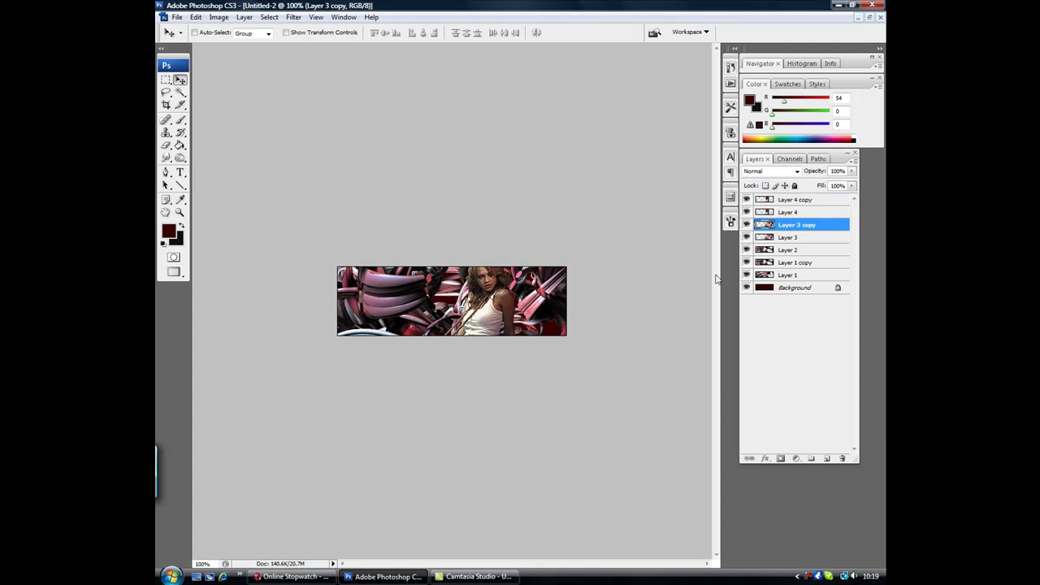
{"action": "left_click_drag", "start_coordinate": [781, 225], "coordinate": [781, 205]}
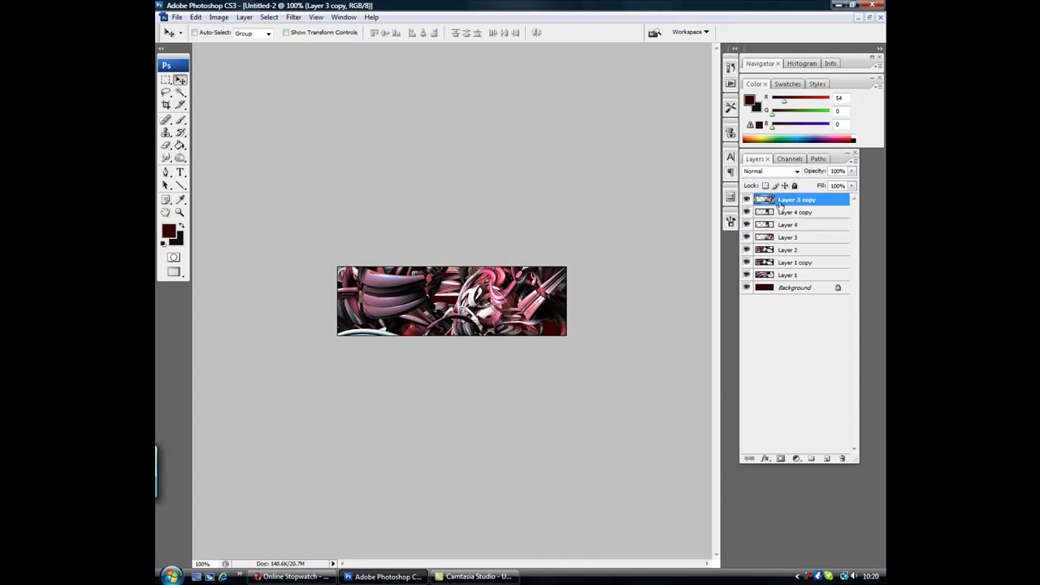
{"action": "left_click_drag", "start_coordinate": [499, 302], "coordinate": [358, 344]}
{"action": "left_click_drag", "start_coordinate": [502, 345], "coordinate": [423, 321]}
Flip Layer 3 copy horizontally and shift it right across the banner.
{"action": "key", "text": "ctrl+t"}
{"action": "right_click", "coordinate": [396, 306]}
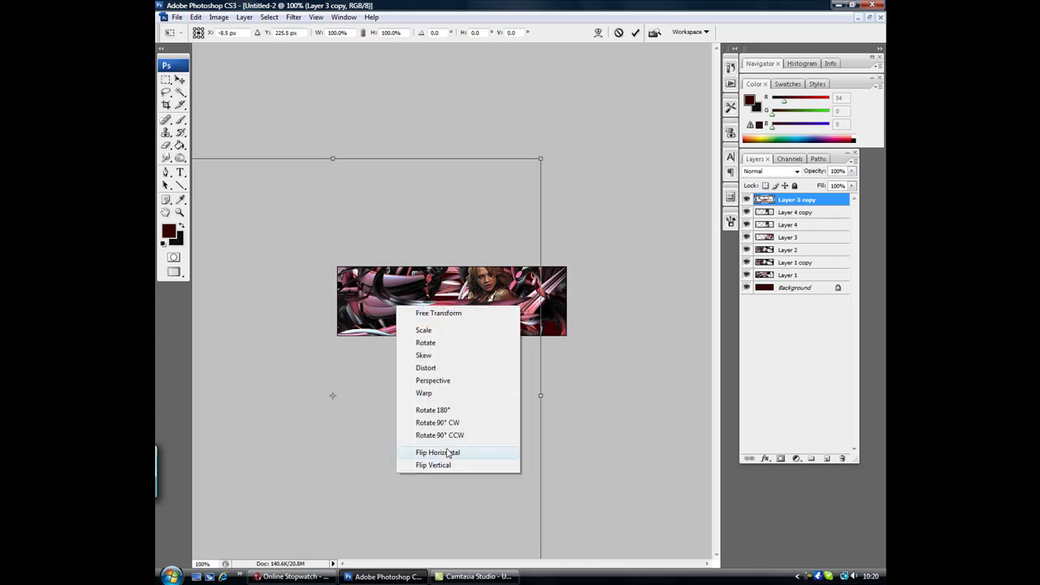
{"action": "left_click", "coordinate": [448, 453]}
{"action": "left_click_drag", "start_coordinate": [244, 337], "coordinate": [487, 357]}
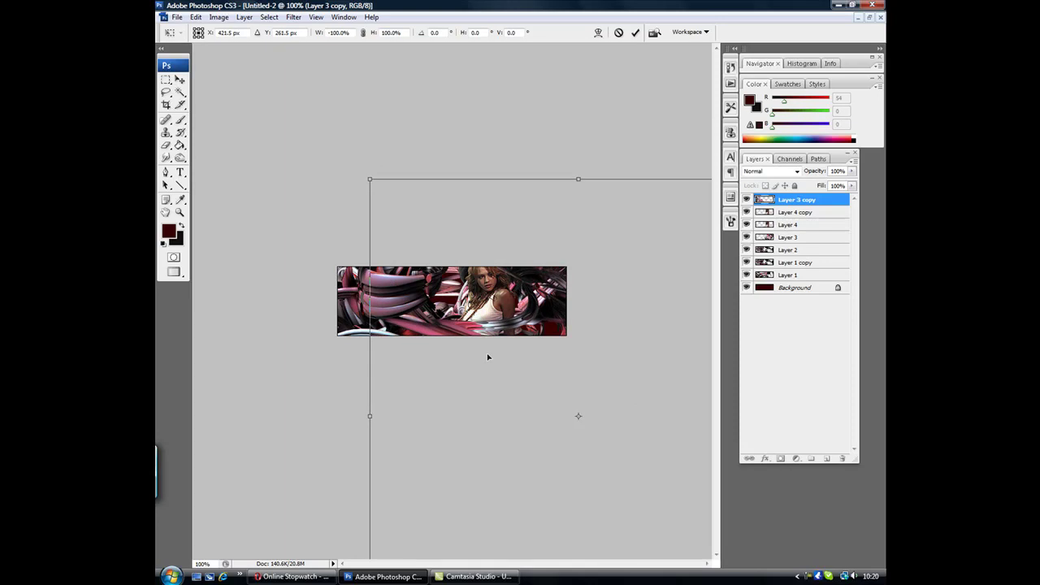
{"action": "left_click", "coordinate": [181, 79]}
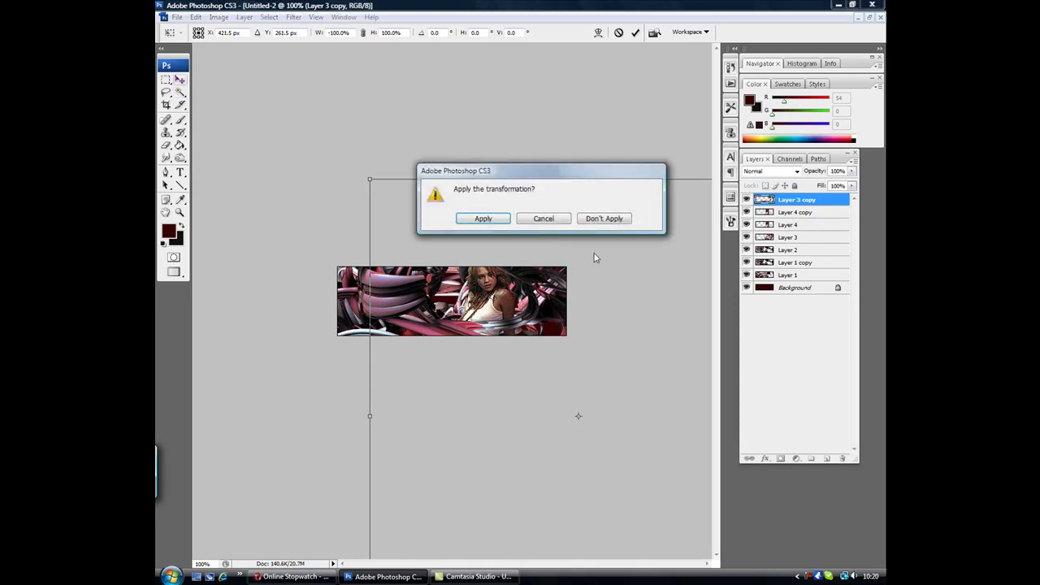
{"action": "left_click", "coordinate": [480, 221]}
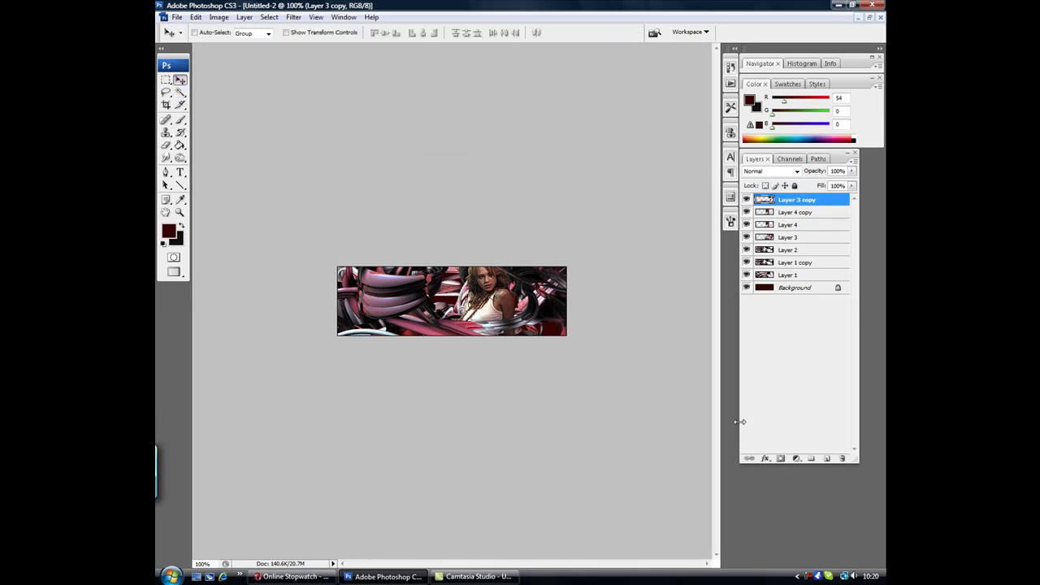
Add an Exposure adjustment layer with Offset +0.1196, then bring up the stopwatch.
{"action": "left_click", "coordinate": [795, 458]}
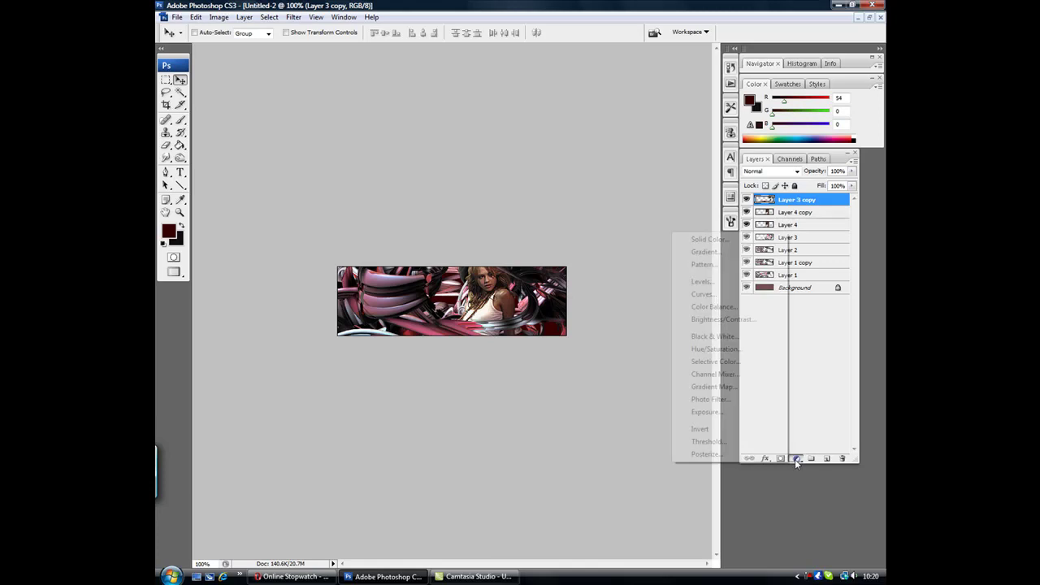
{"action": "left_click", "coordinate": [744, 417]}
{"action": "left_click_drag", "start_coordinate": [266, 475], "coordinate": [286, 480]}
{"action": "left_click", "coordinate": [373, 439]}
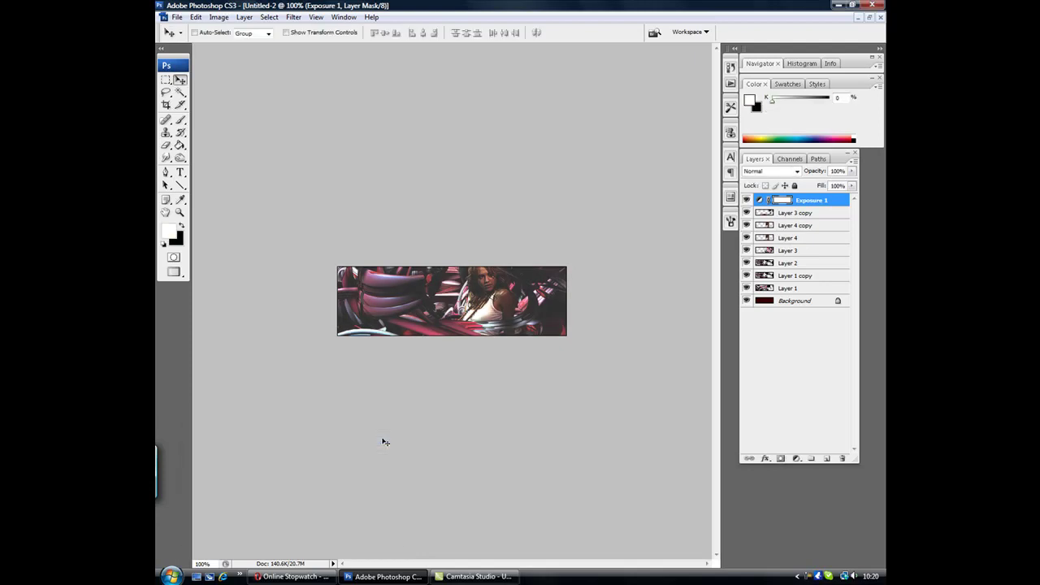
{"action": "left_click", "coordinate": [291, 576]}
Pause the stopwatch at 00:01:56 and go back to the Untitled-2 banner in Photoshop.
{"action": "left_click", "coordinate": [333, 410]}
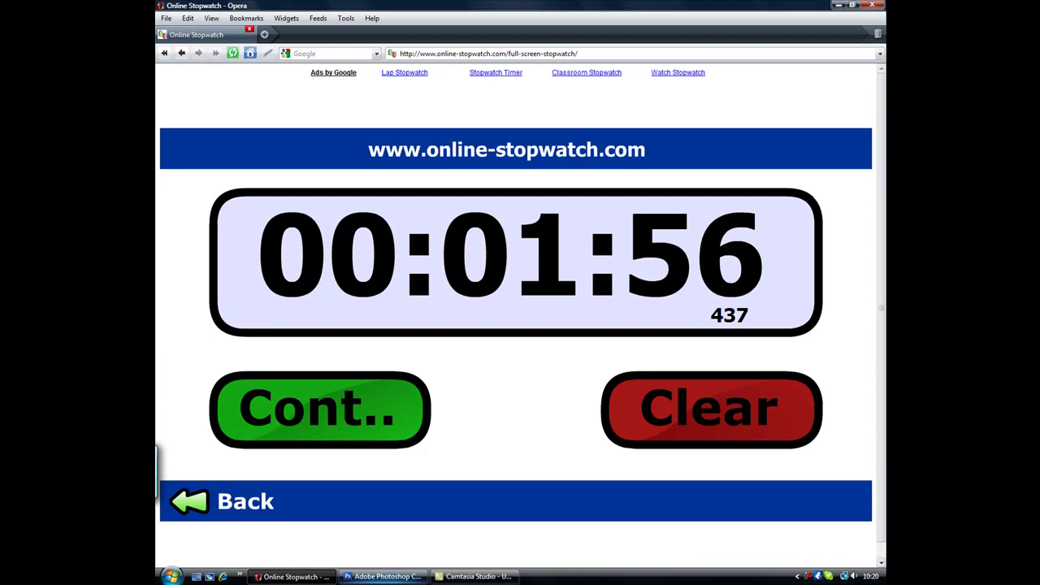
{"action": "left_click", "coordinate": [384, 576]}
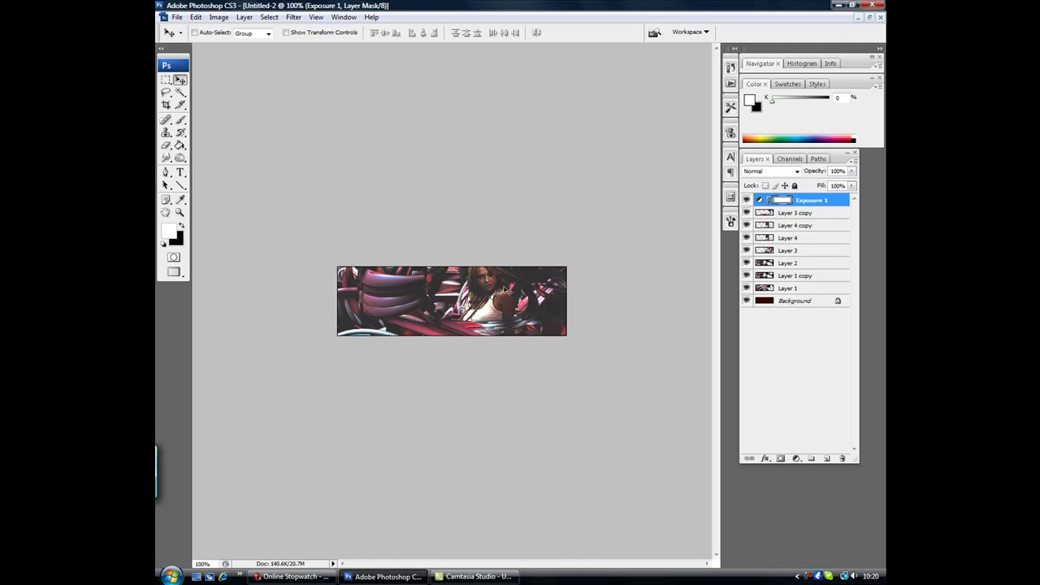
{"action": "left_click", "coordinate": [180, 120]}
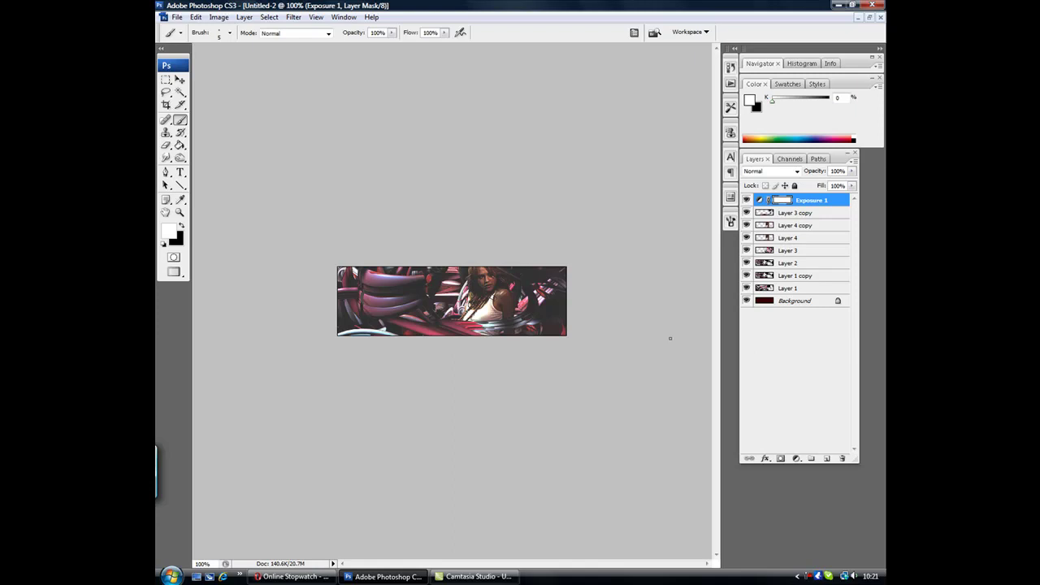
In Save for Web & Devices, keep PNG-24 with Transparency on and proceed to Save.
{"action": "left_click", "coordinate": [177, 17]}
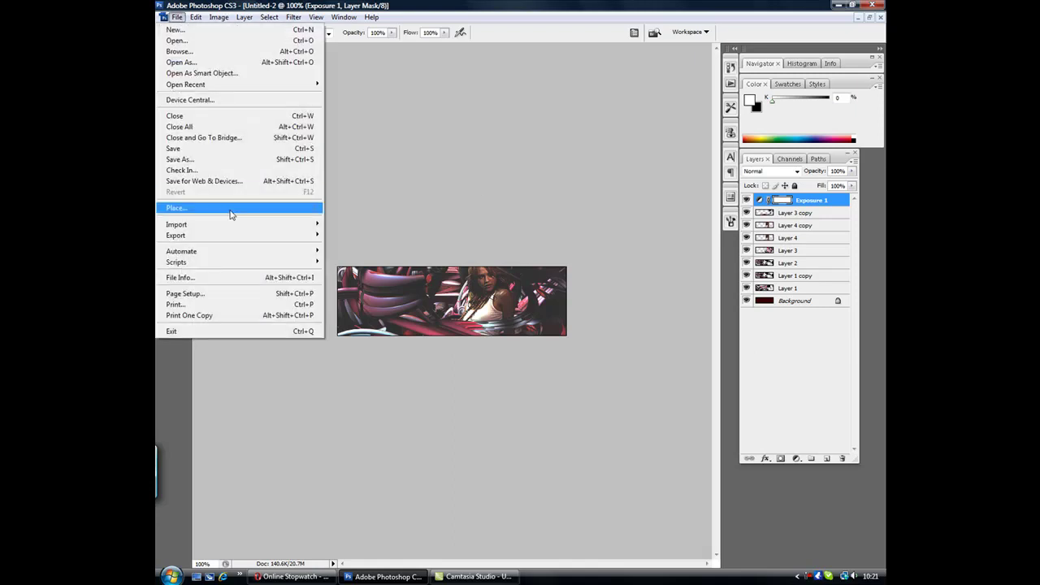
{"action": "left_click", "coordinate": [204, 180]}
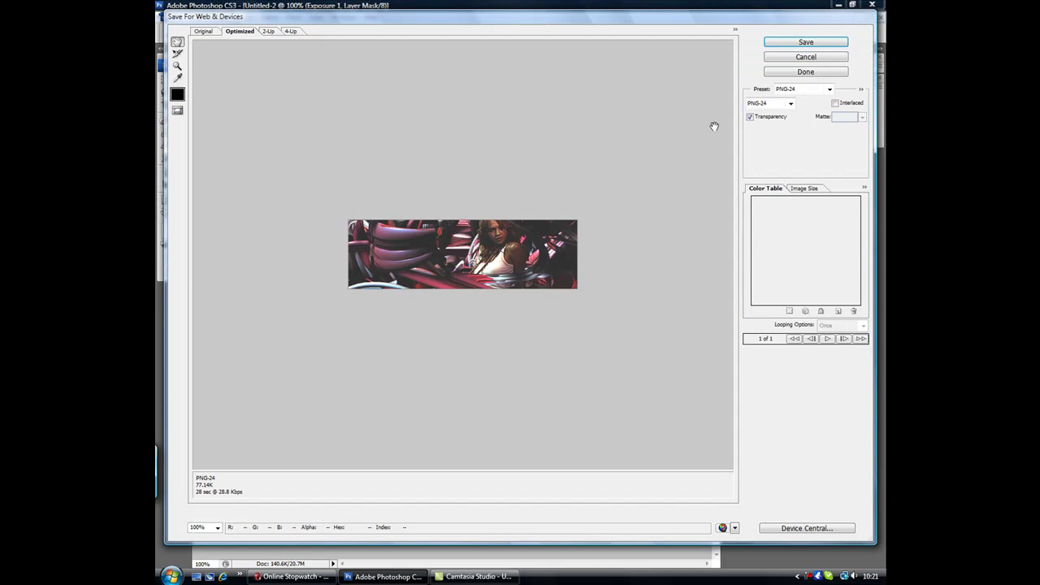
{"action": "left_click", "coordinate": [753, 112]}
{"action": "left_click", "coordinate": [758, 114]}
{"action": "left_click", "coordinate": [790, 103]}
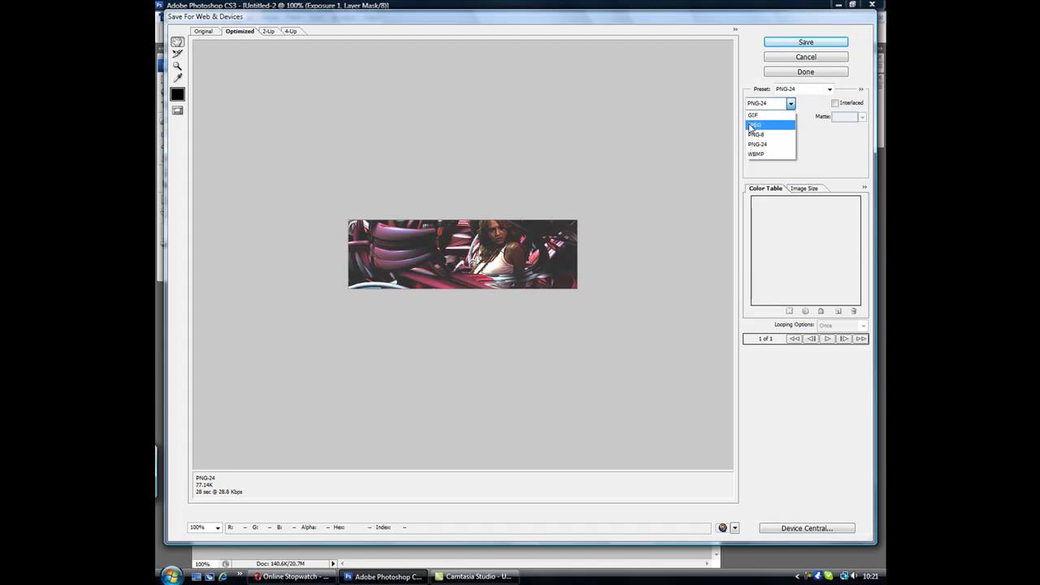
{"action": "left_click", "coordinate": [764, 144]}
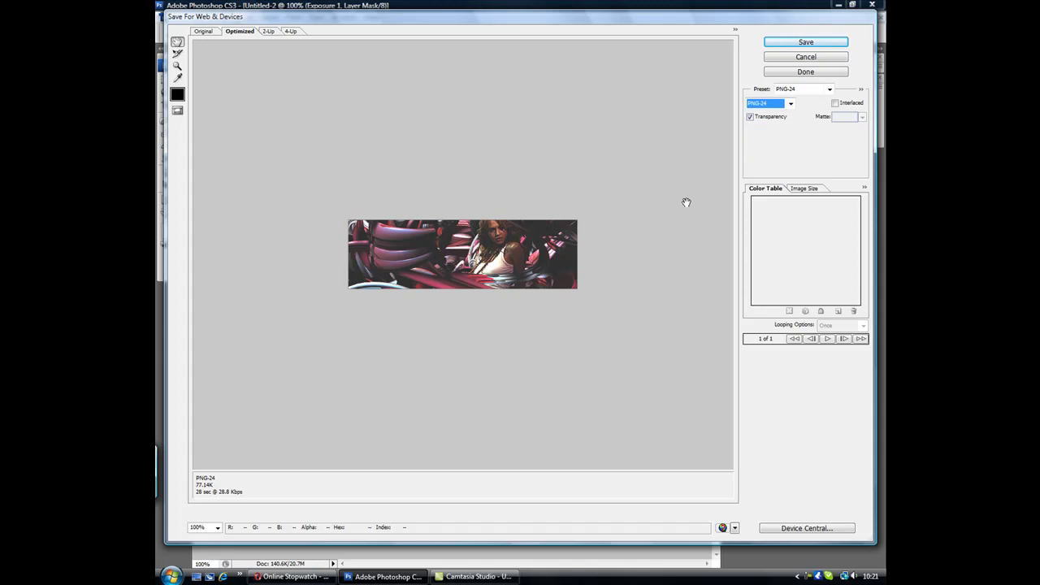
{"action": "left_click", "coordinate": [808, 45]}
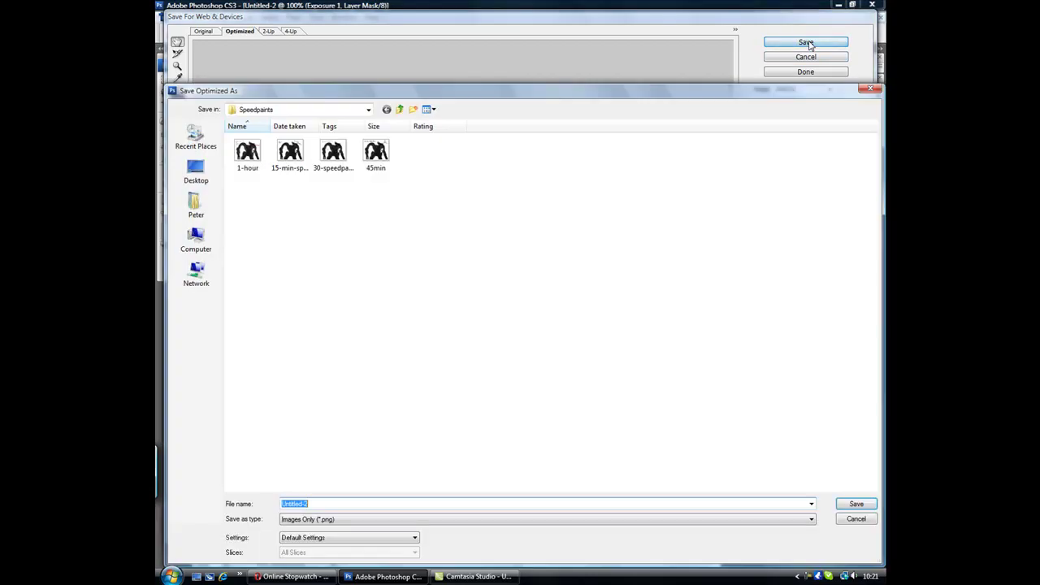